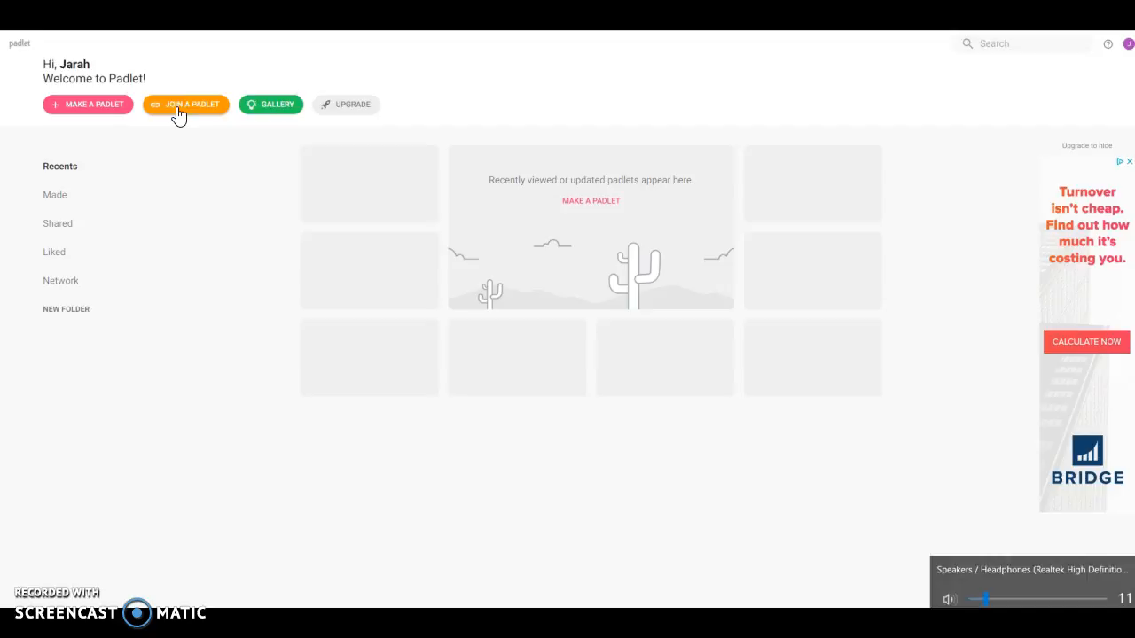
# Open the Writing example padlet from the gallery
pyautogui.click(178, 113)
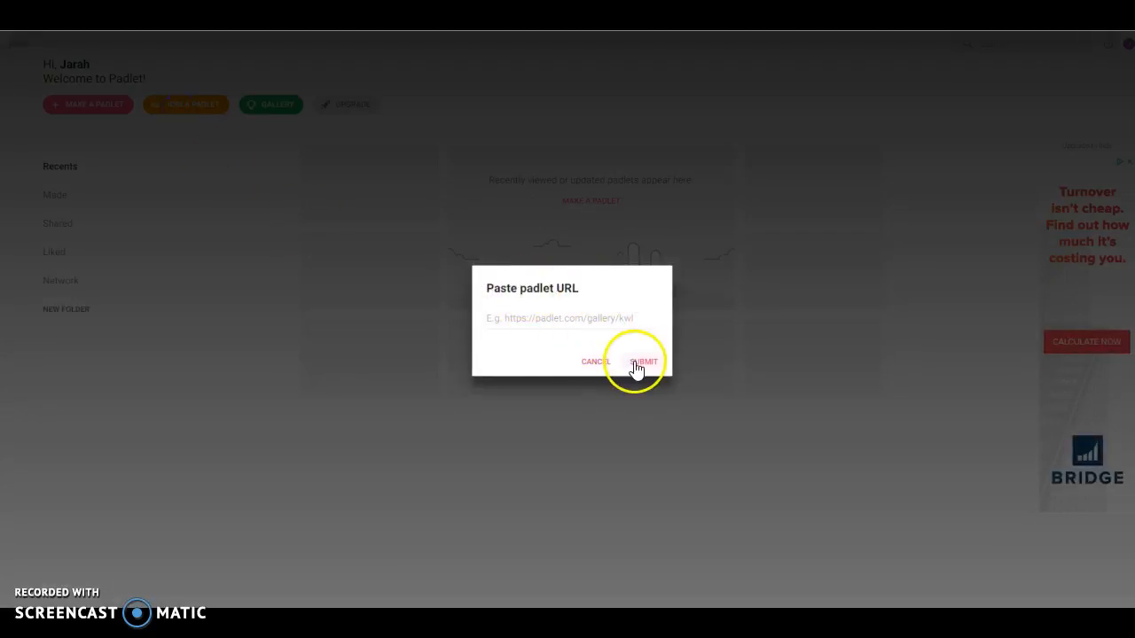
pyautogui.click(597, 363)
pyautogui.click(269, 116)
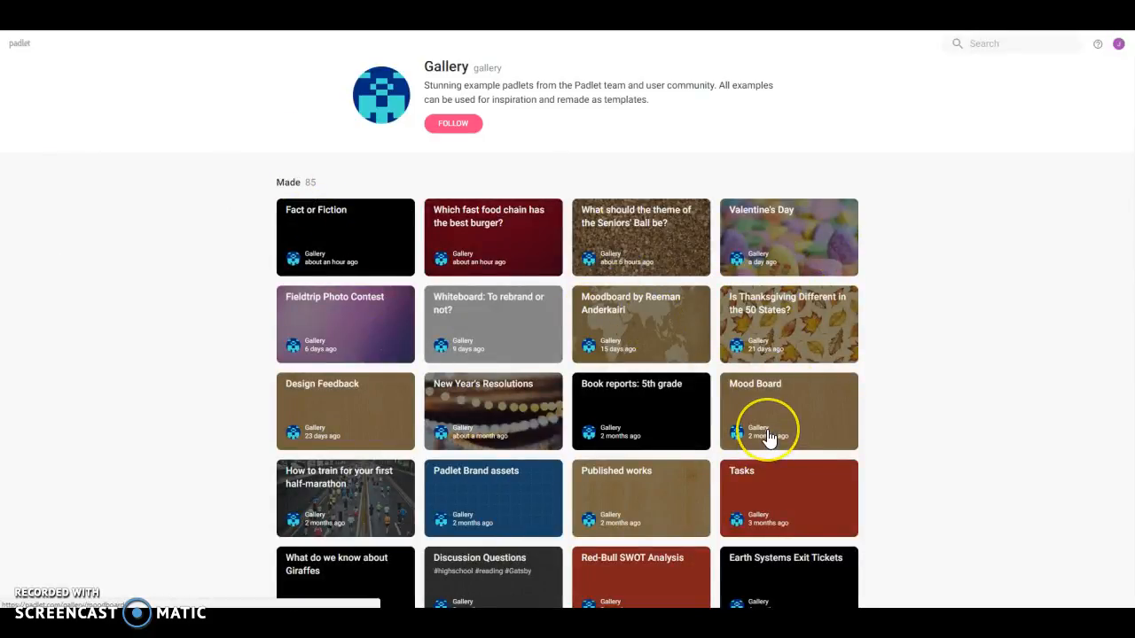
pyautogui.scroll(-1, 766, 448)
pyautogui.scroll(-3, 768, 437)
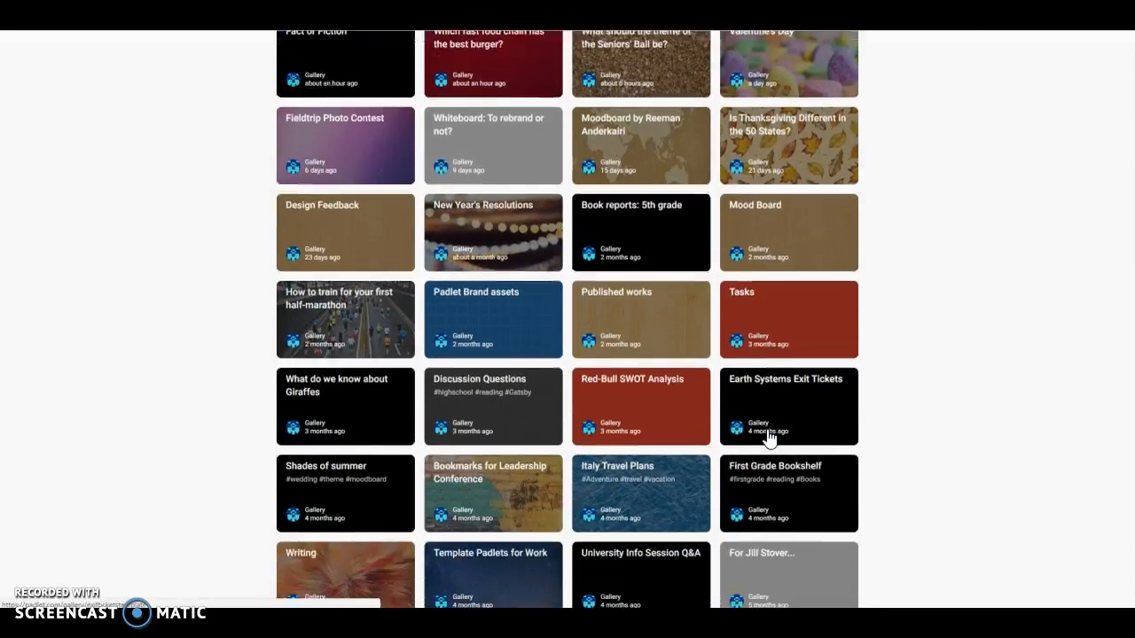
pyautogui.click(329, 472)
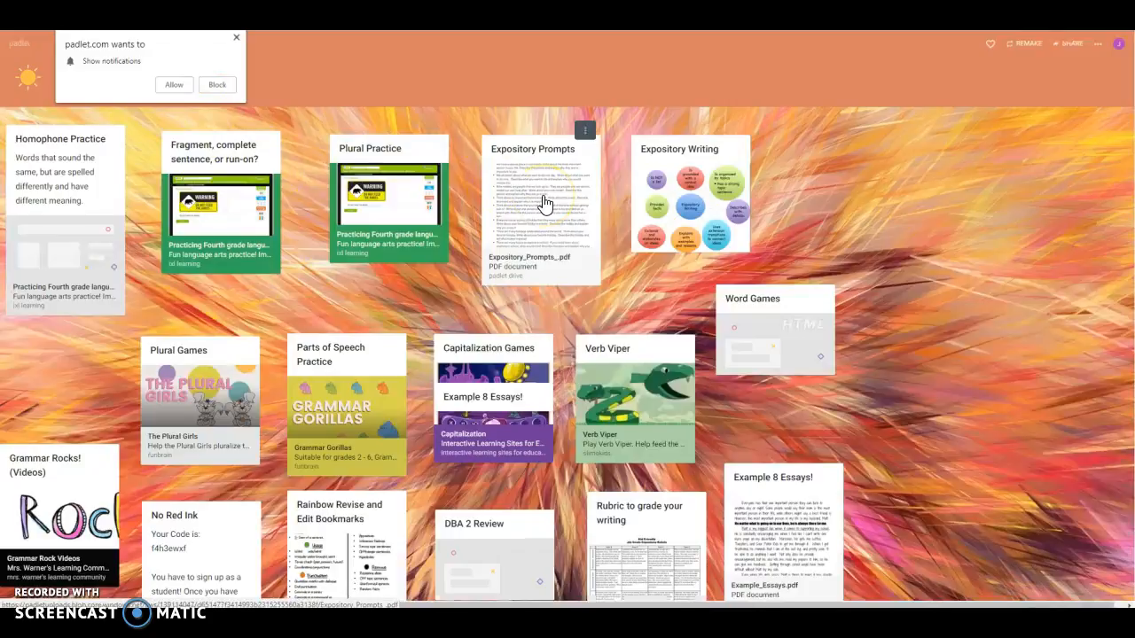
# View the Expository Writing post full size, allowing the site's notifications, and return to the dashboard
pyautogui.click(701, 206)
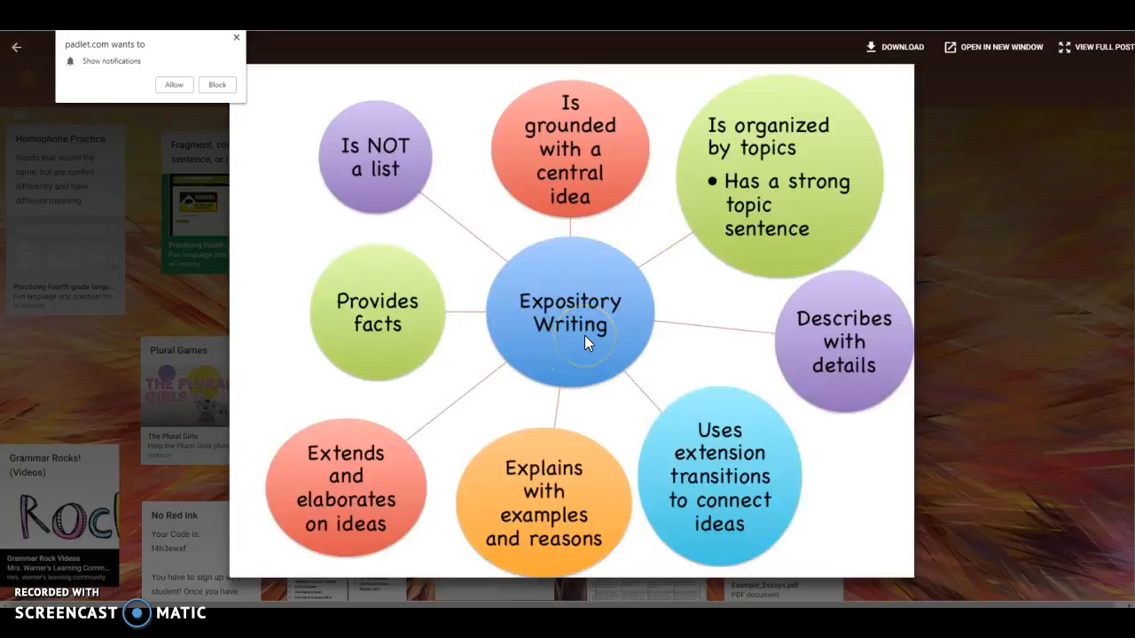
pyautogui.click(183, 87)
pyautogui.click(16, 46)
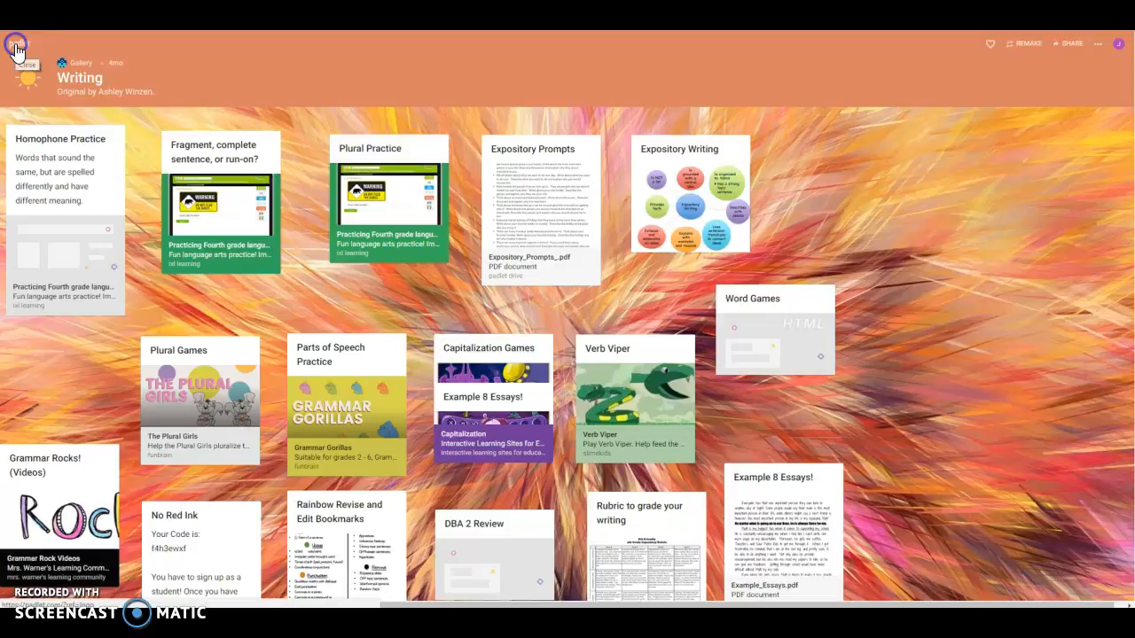
pyautogui.click(18, 48)
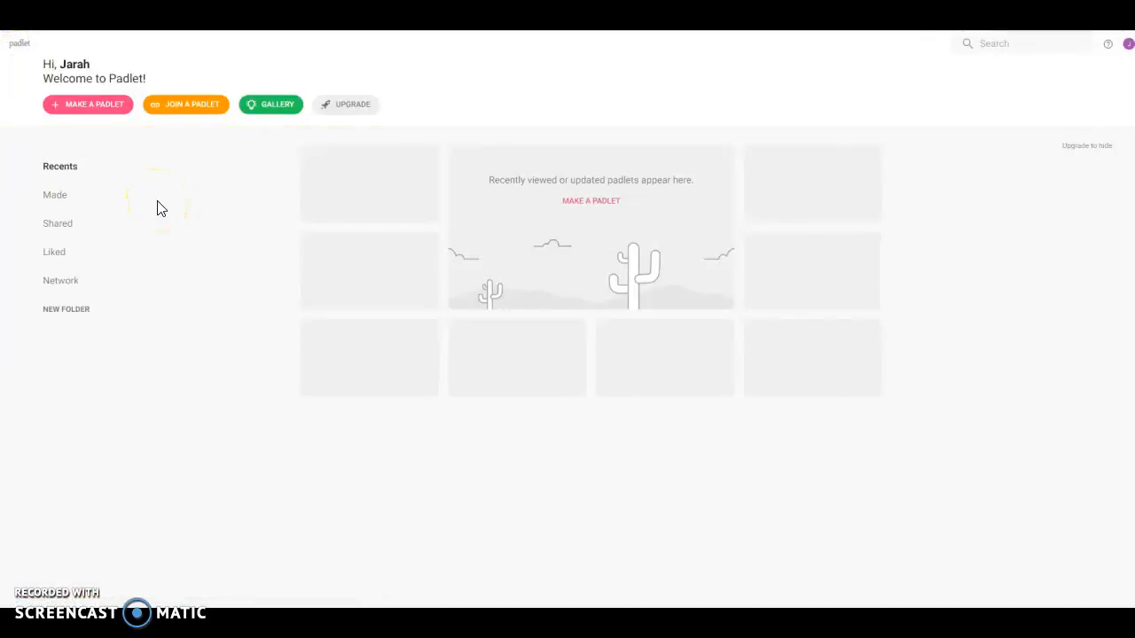
# Make a new blank Backchannel padlet and title it "Who is Edgar Allan Poe?" including the quotation marks
pyautogui.click(101, 106)
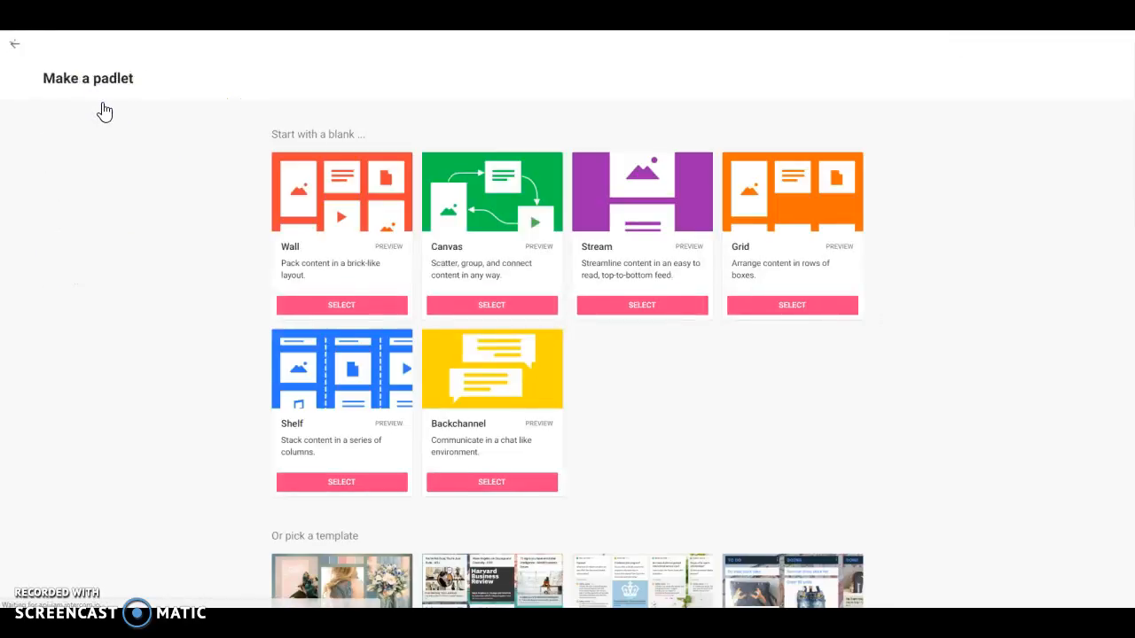
pyautogui.click(506, 490)
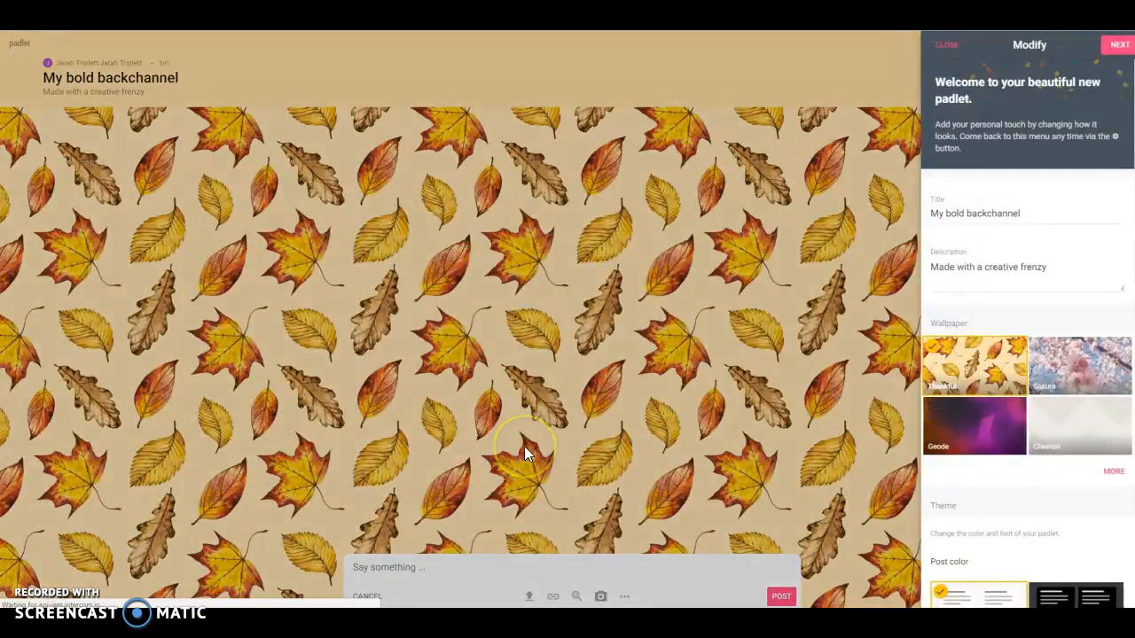
pyautogui.moveTo(1040, 213); pyautogui.dragTo(887, 223)
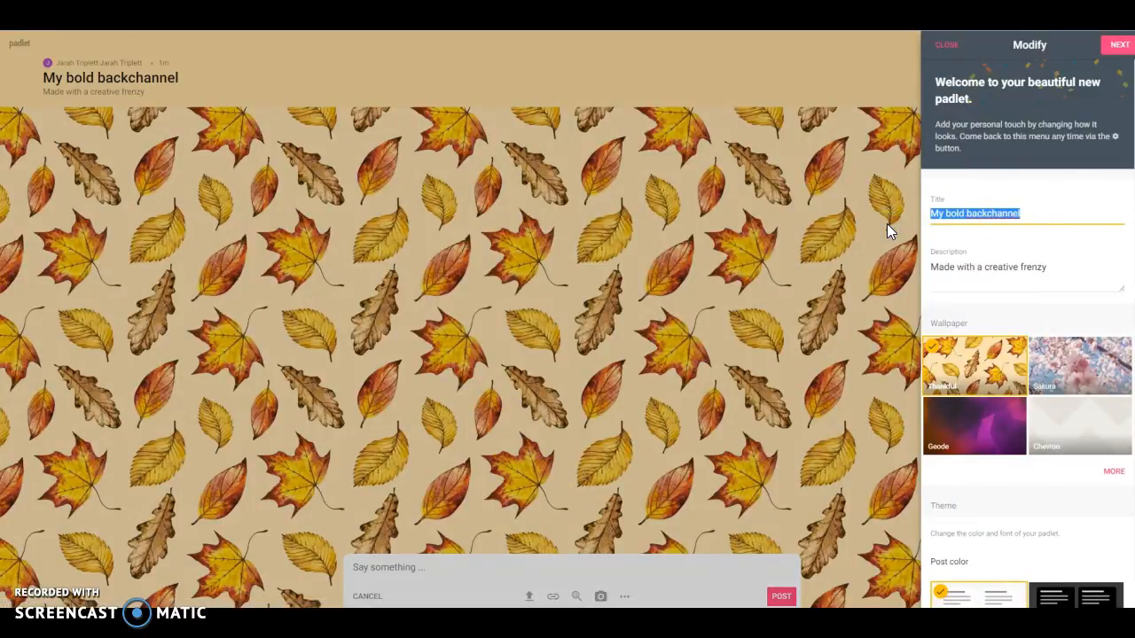
pyautogui.write('"what')
pyautogui.press('BackSpace')
pyautogui.press('BackSpace')
pyautogui.press('BackSpace')
pyautogui.press('BackSpace')
pyautogui.write('Who is Edgar ')
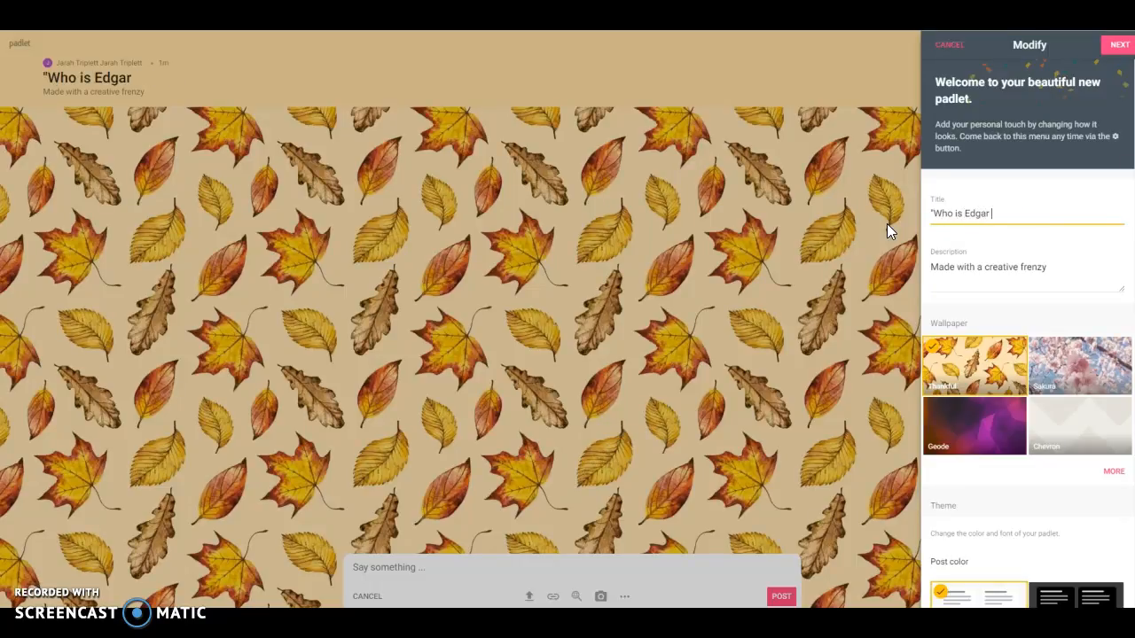
pyautogui.write('Allan Poe?"')
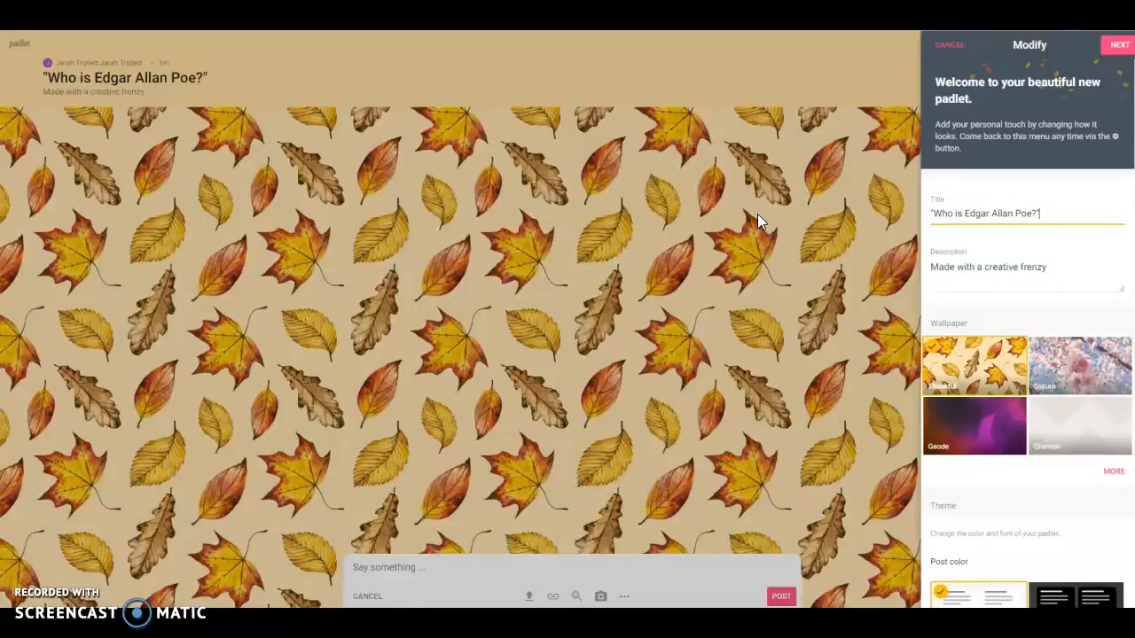
# Clear the padlet's description and continue to the people and privacy settings
pyautogui.moveTo(1054, 265); pyautogui.dragTo(928, 273)
pyautogui.press('BackSpace')
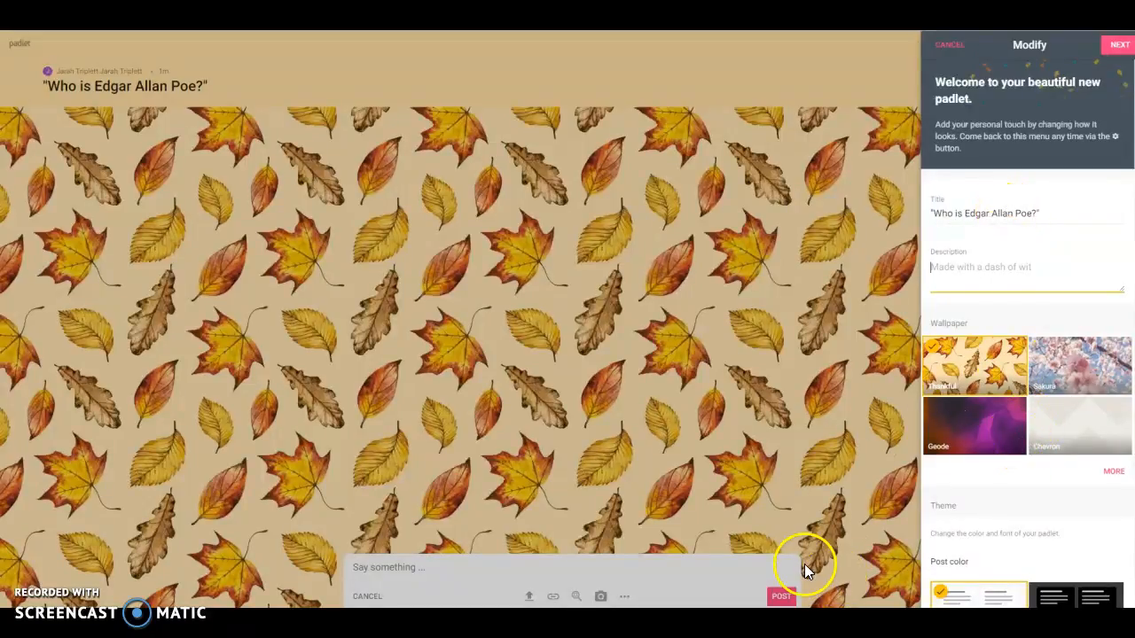
pyautogui.click(1118, 46)
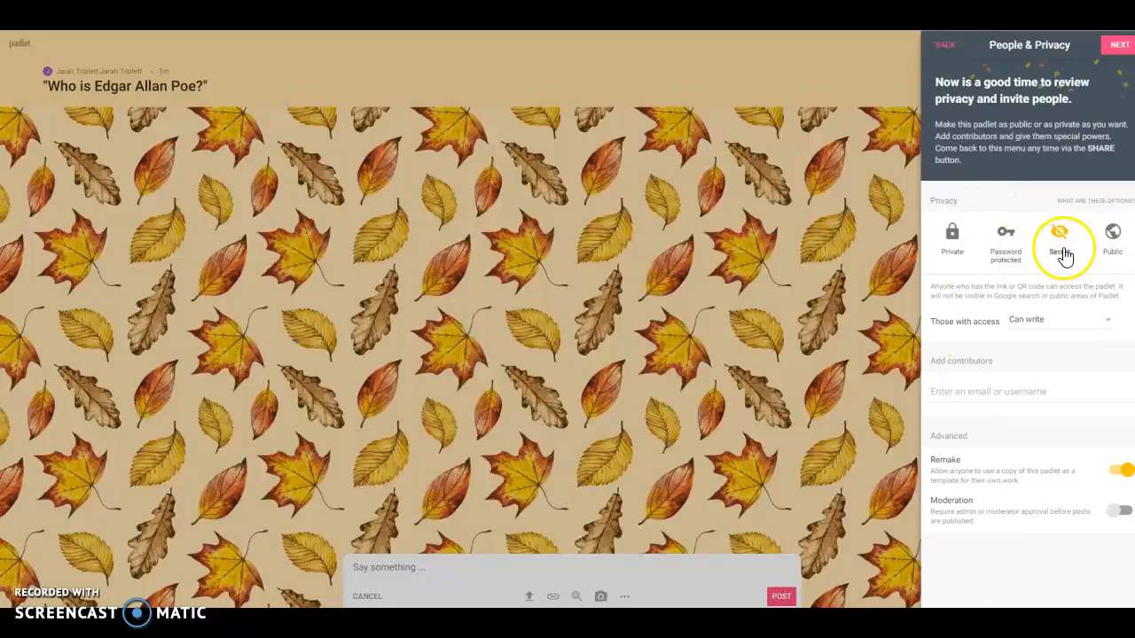
# Make the padlet Public with Can write access for visitors, and finish the setup to begin posting
pyautogui.click(1113, 241)
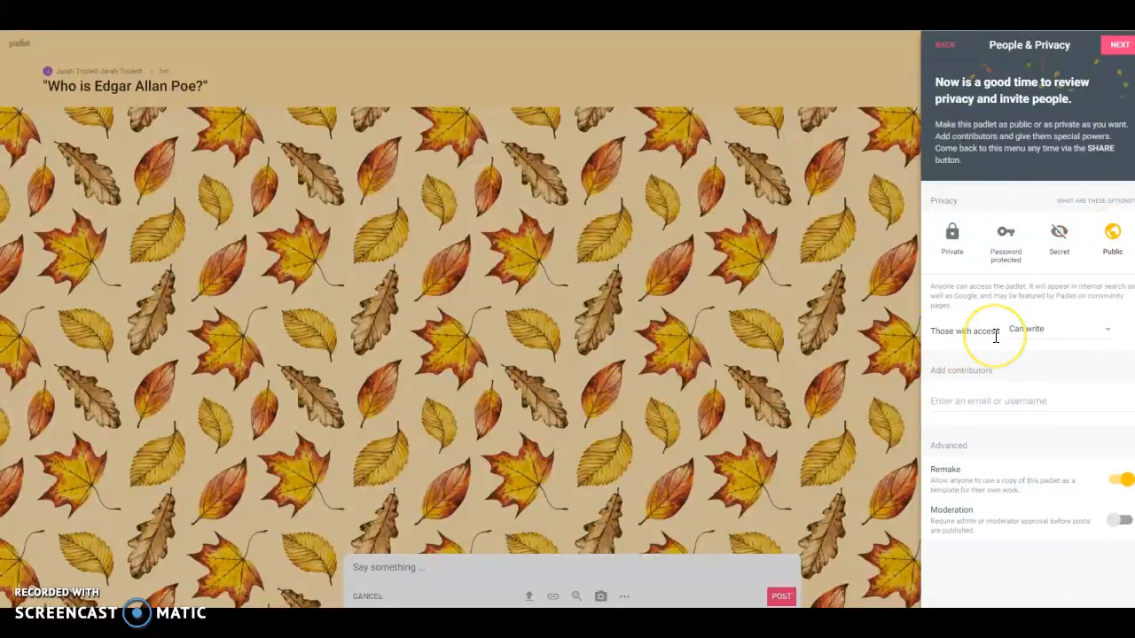
pyautogui.click(1039, 329)
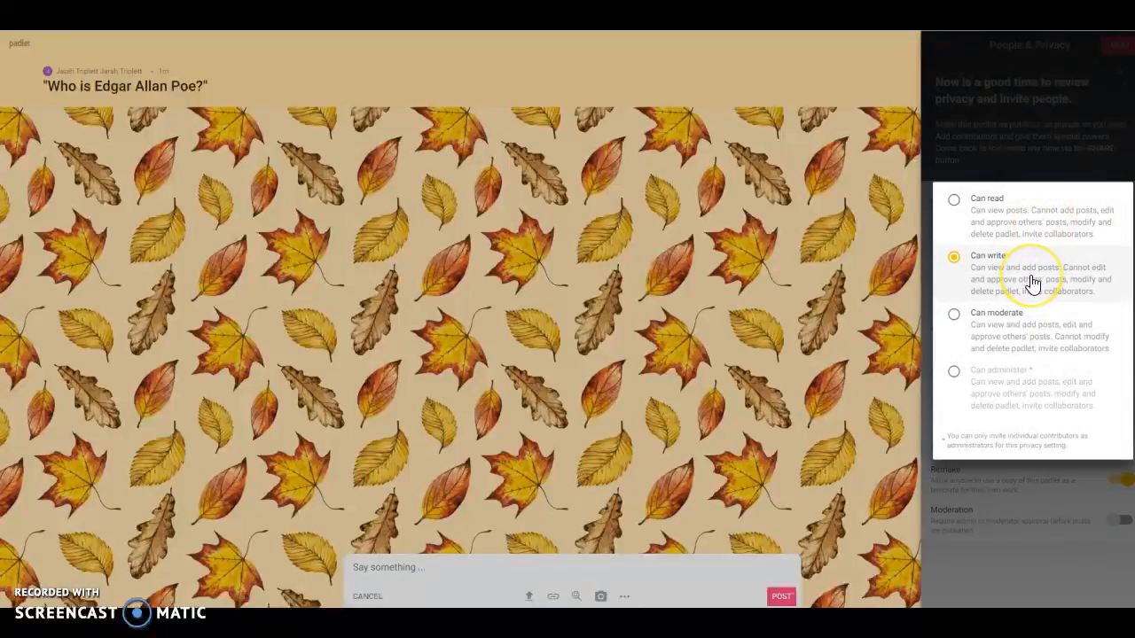
pyautogui.click(1026, 331)
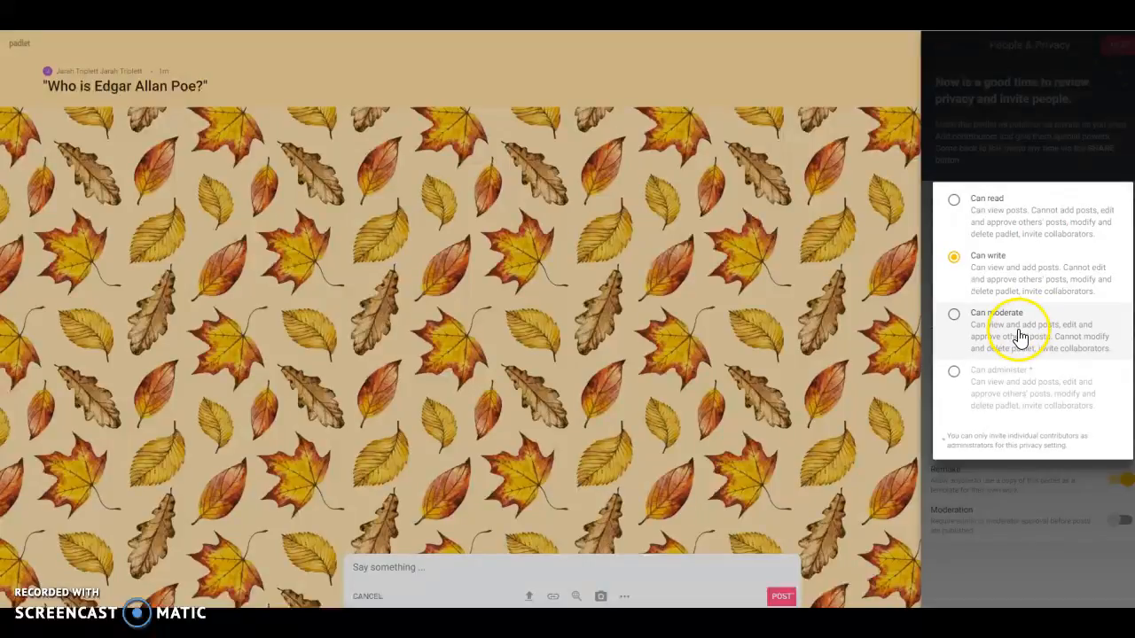
pyautogui.click(1008, 122)
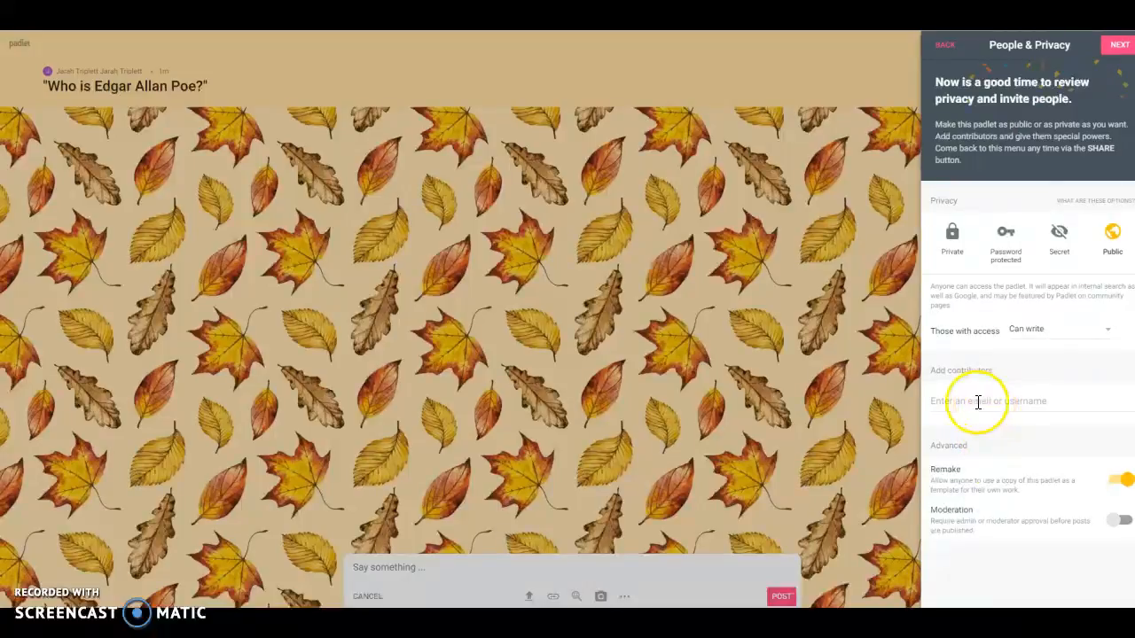
pyautogui.click(1119, 44)
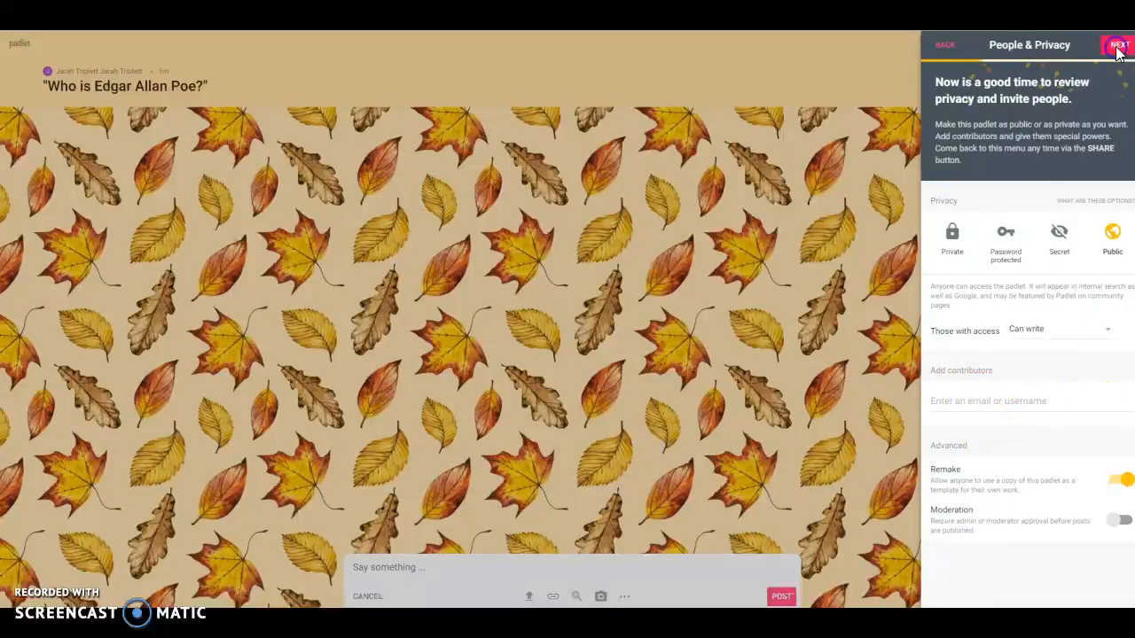
pyautogui.click(1030, 202)
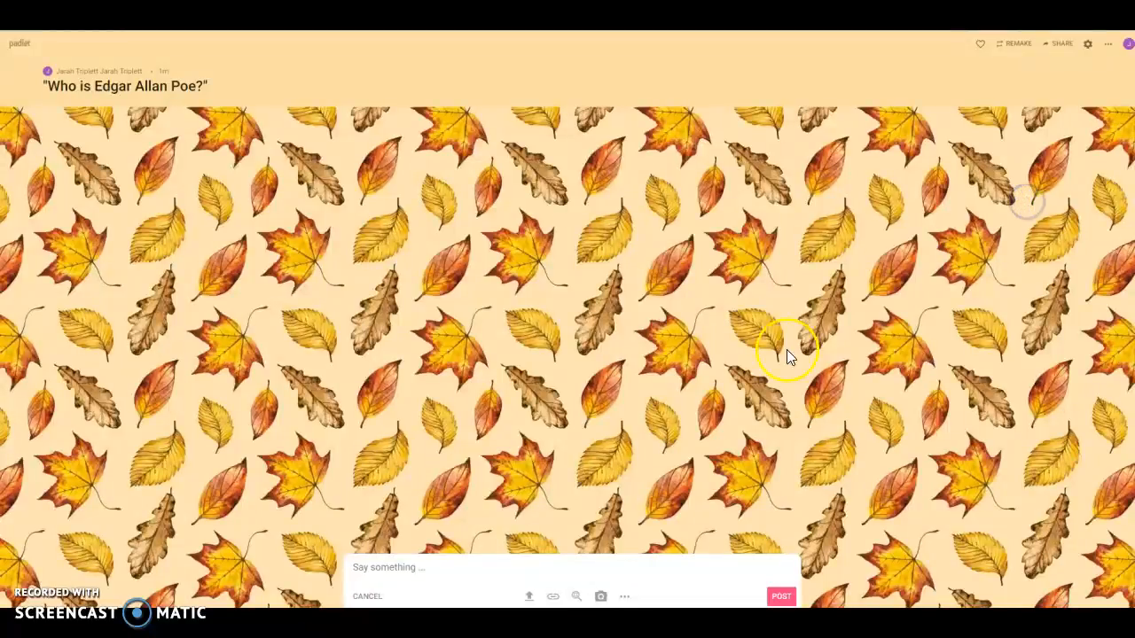
# Post the message "Who is Edgar Allan Poe?" in quotation marks to the backchannel
pyautogui.click(401, 569)
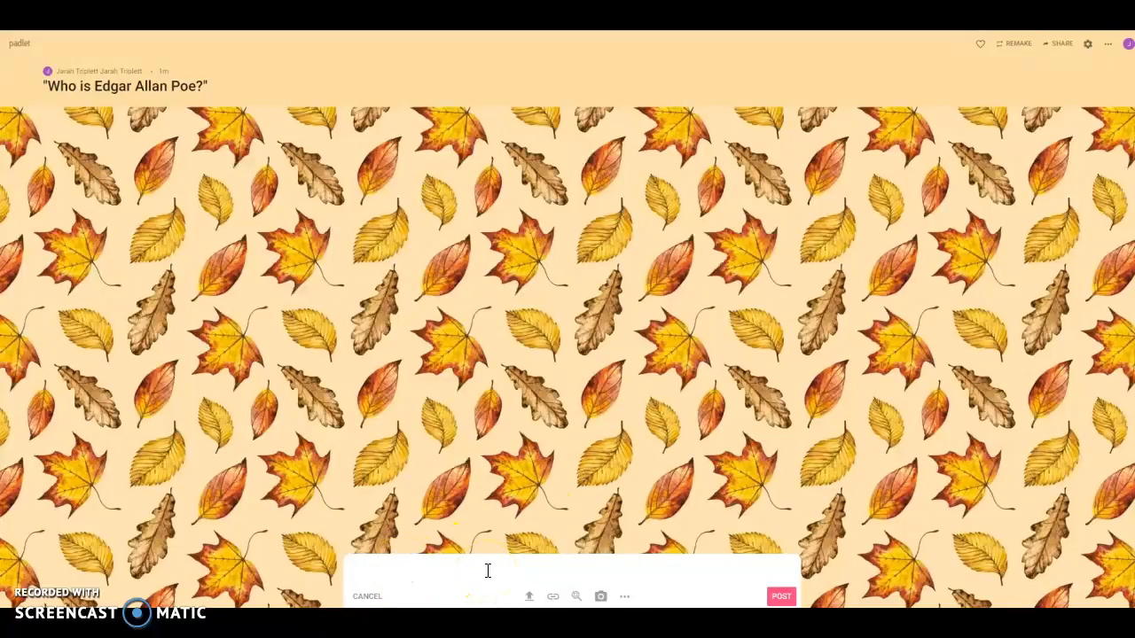
pyautogui.write('"Who is Edgar Allan Pe')
pyautogui.press('BackSpace')
pyautogui.write('oe>')
pyautogui.press('BackSpace')
pyautogui.write('?"')
pyautogui.press('Return')
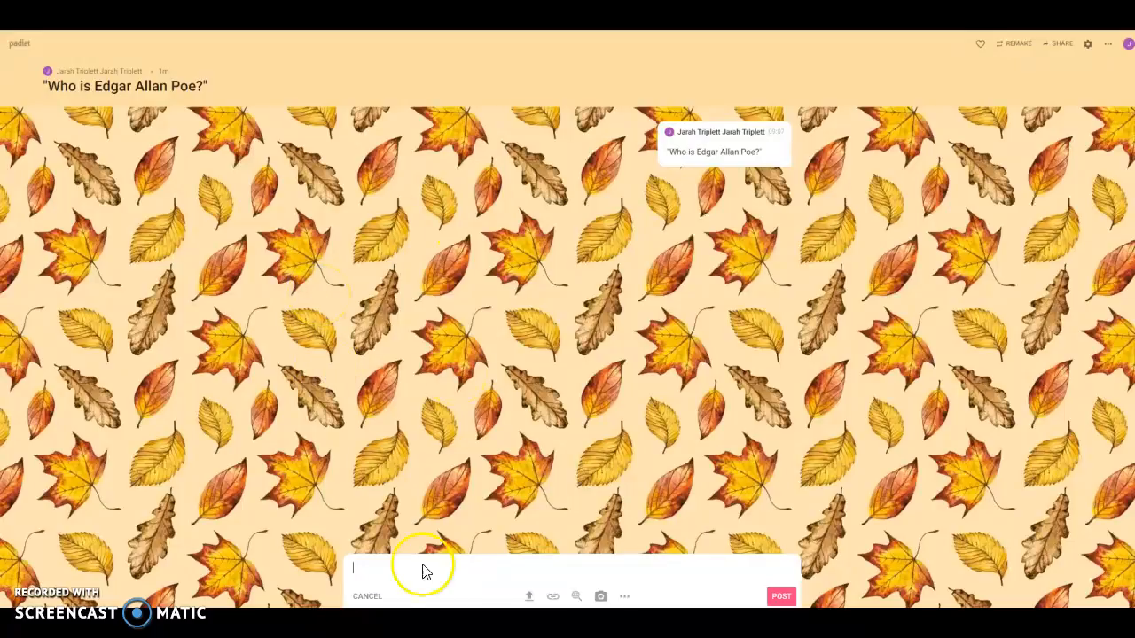
# Post the message TEAM 1: Fact to the backchannel
pyautogui.click(381, 569)
pyautogui.write('TEAM ')
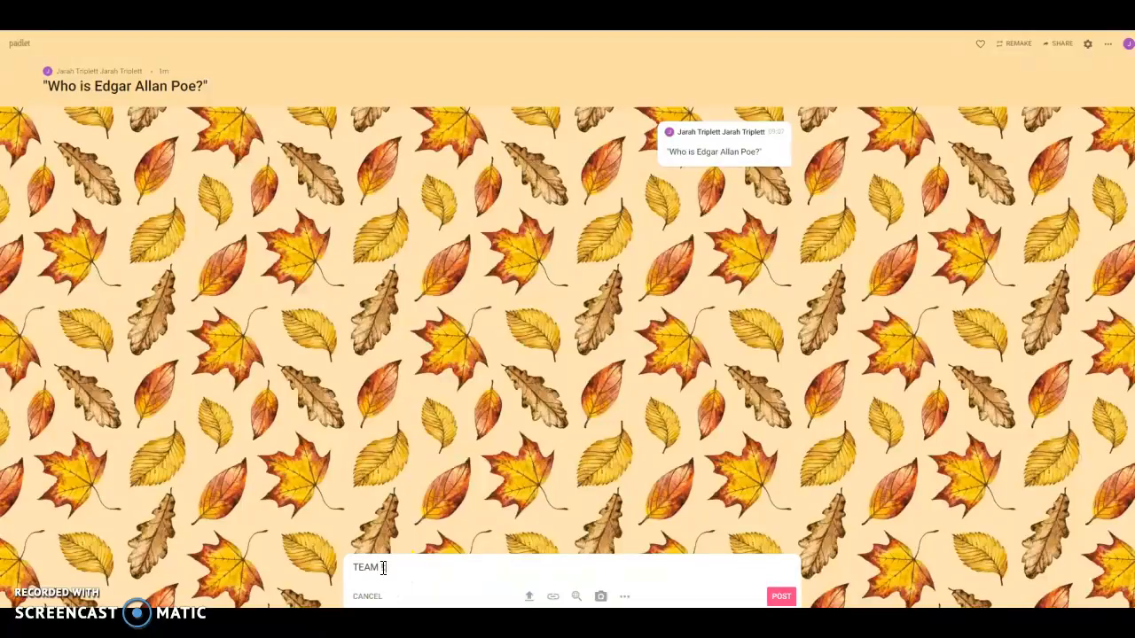
pyautogui.write('1:')
pyautogui.click(509, 583)
pyautogui.write('Fac')
pyautogui.write('t')
pyautogui.press('Return')
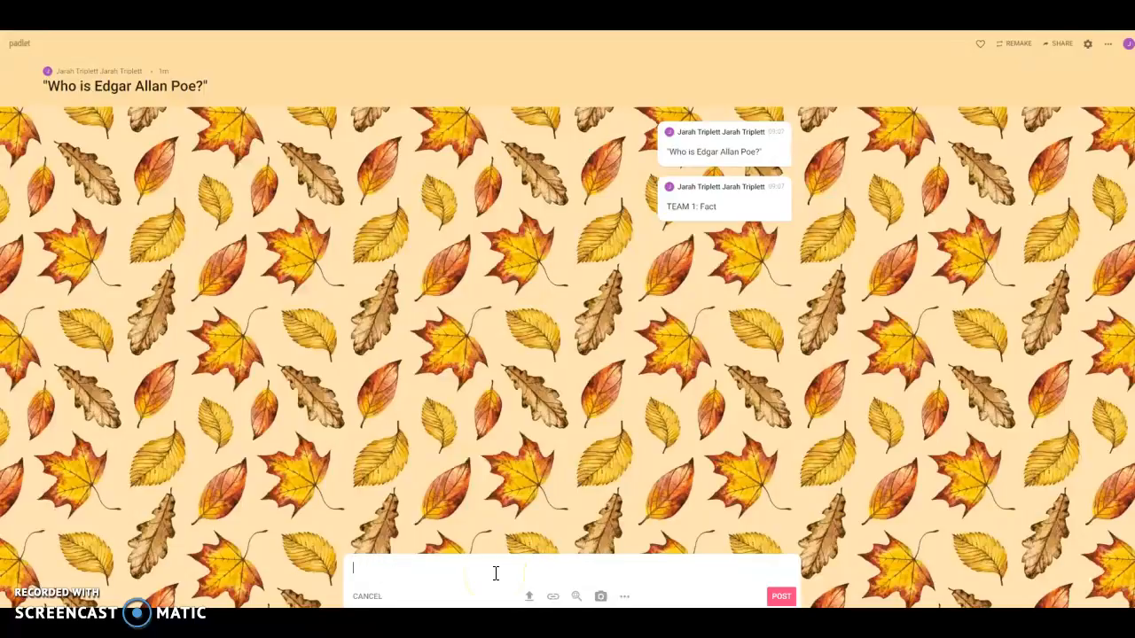